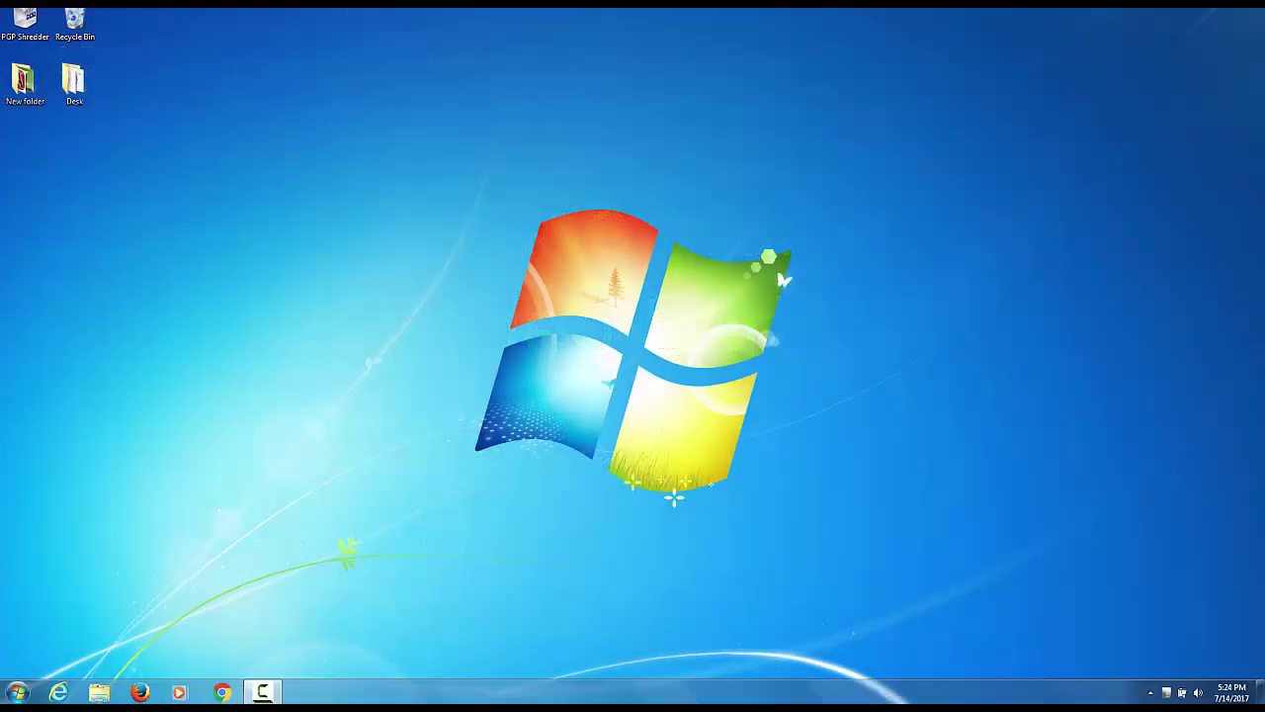
# Open Chrome and go to mordac.itcs.northwestern.edu.
pyautogui.click(220, 693)
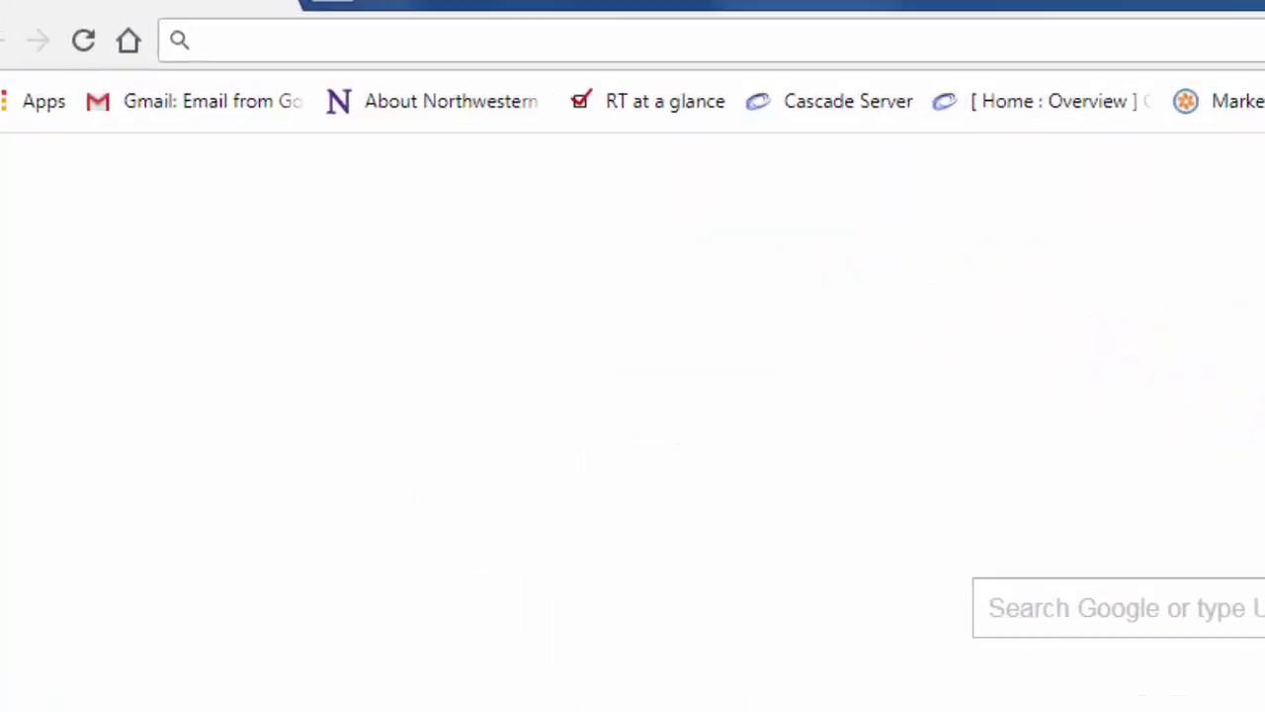
pyautogui.write('mor')
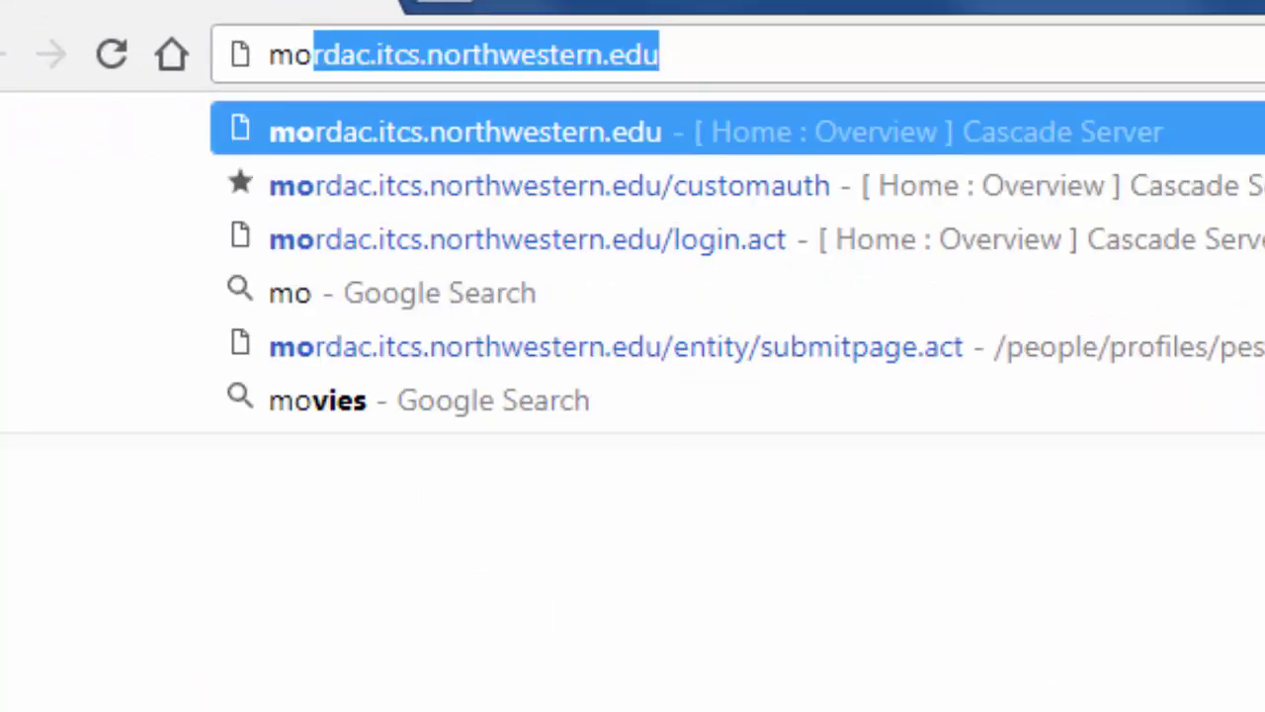
pyautogui.write('dac.it')
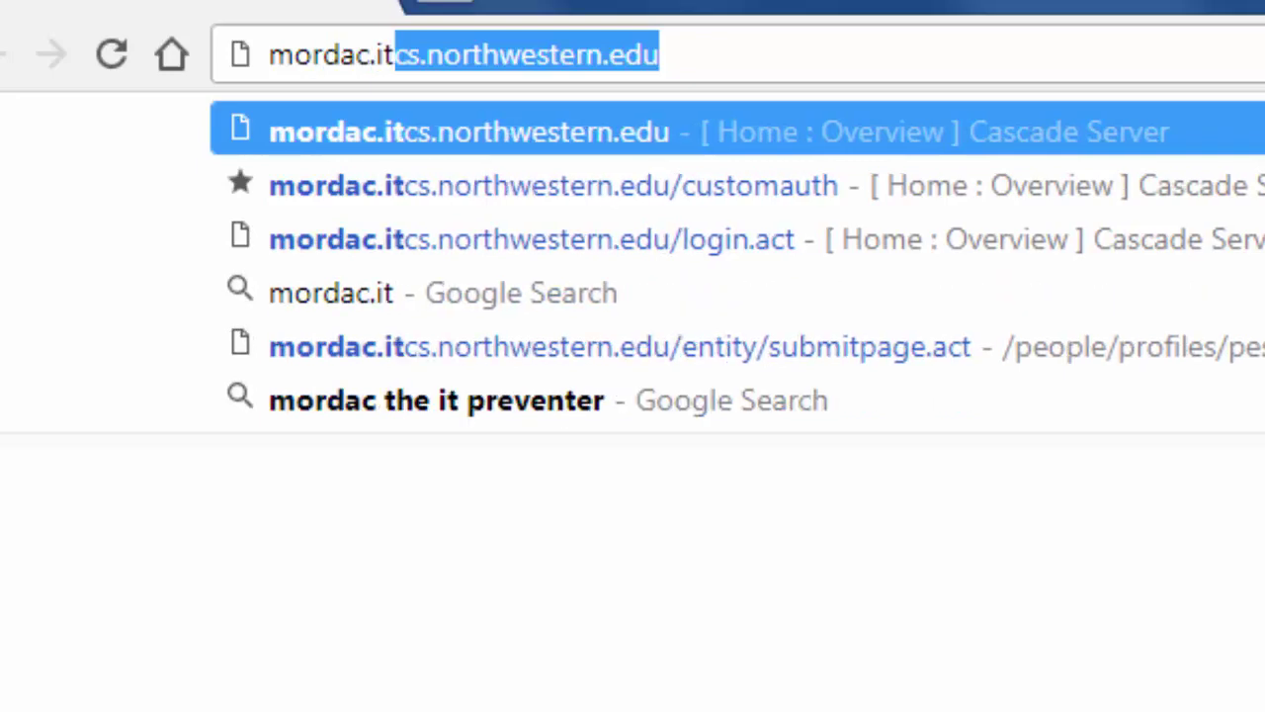
pyautogui.write('cs.northweste')
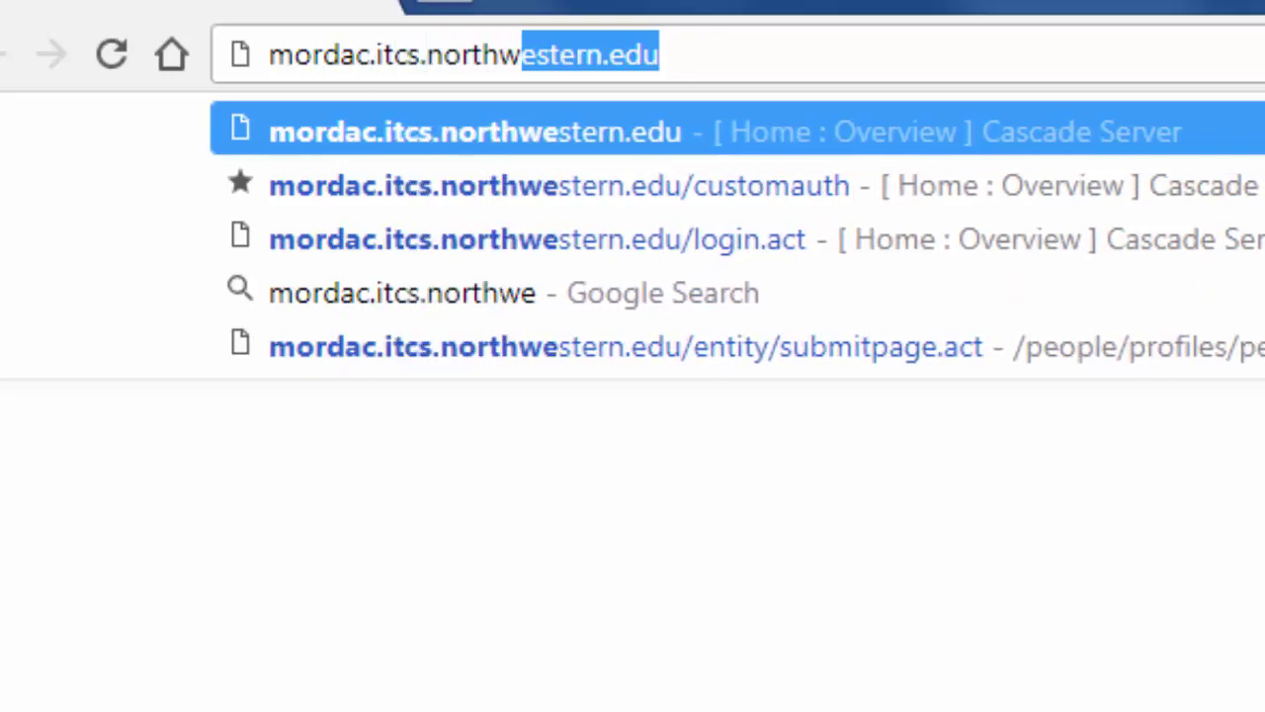
pyautogui.write('rn.edu')
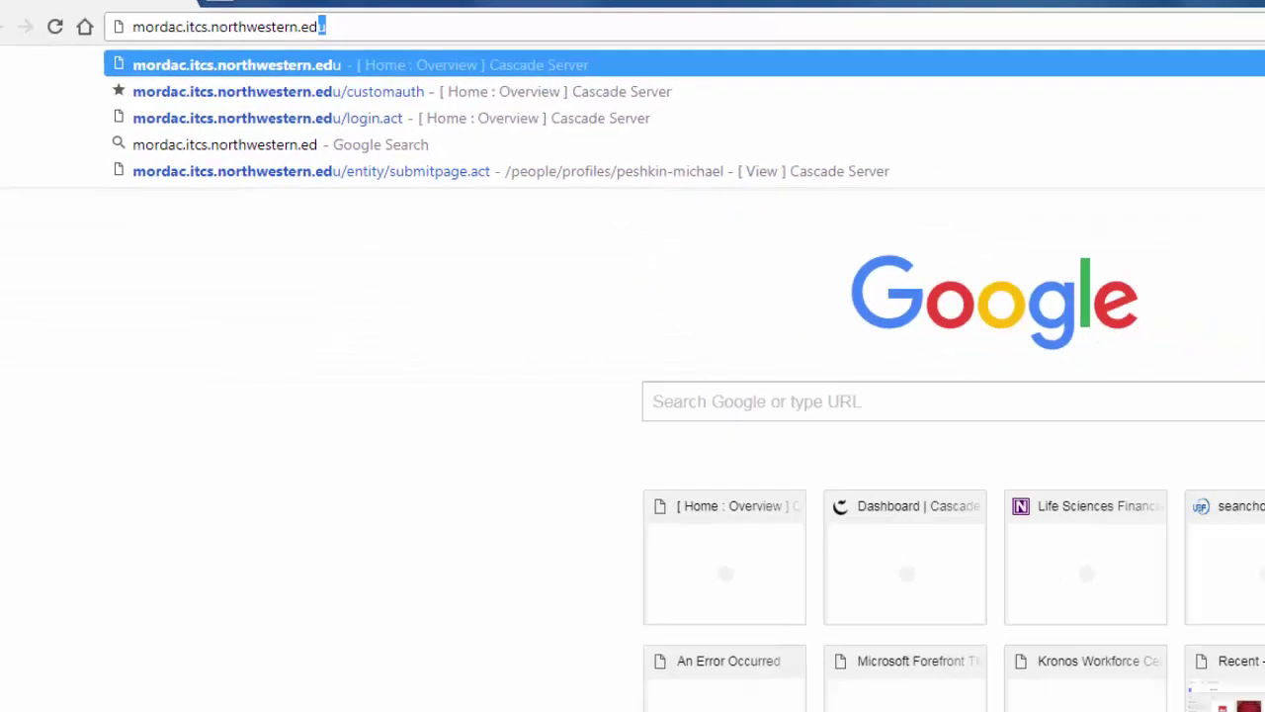
pyautogui.press('Return')
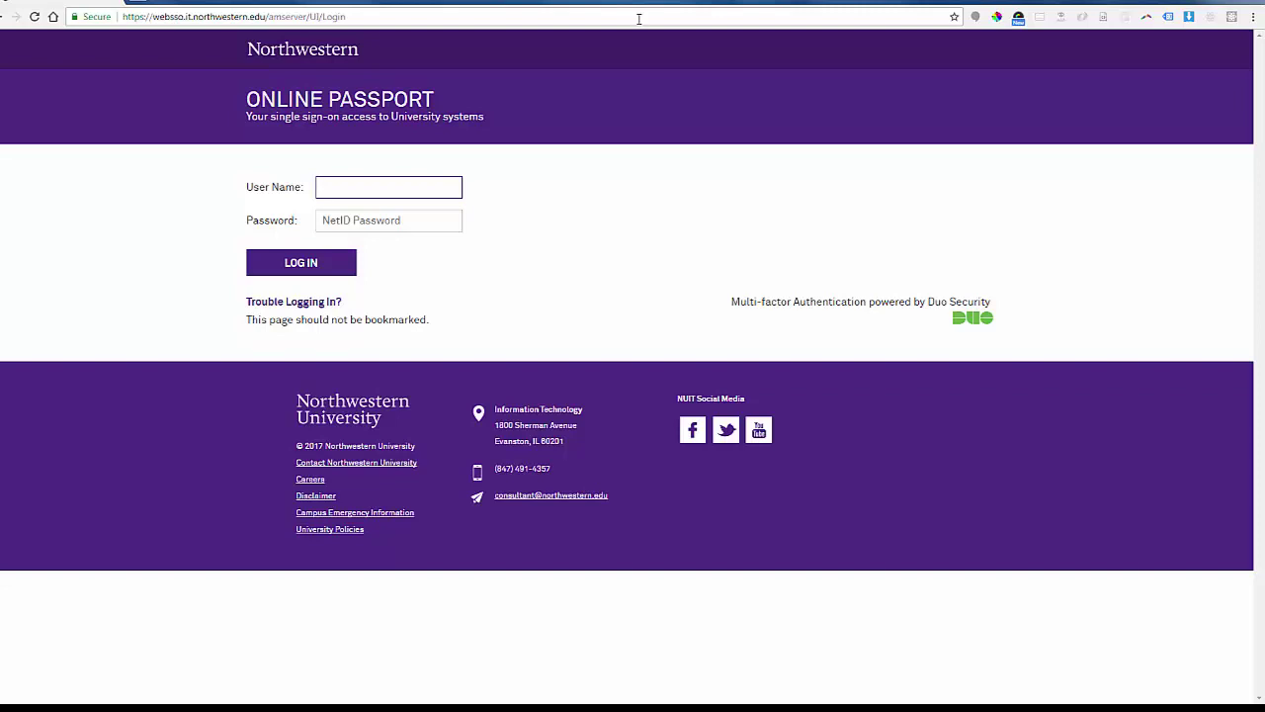
# Log in to Northwestern Online Passport by entering the user name and the NetID password.
pyautogui.write('mtr322')
pyautogui.press('Tab')
pyautogui.write('•••••••')
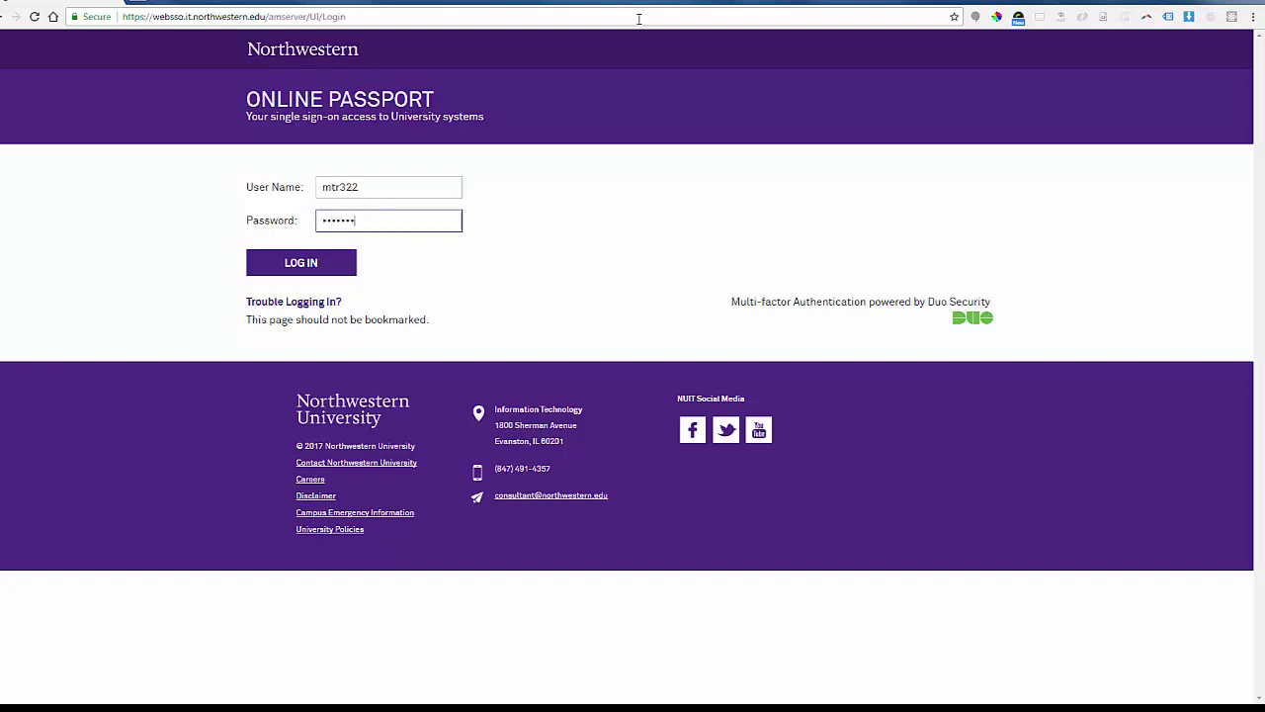
pyautogui.write('••••••••')
pyautogui.press('Return')
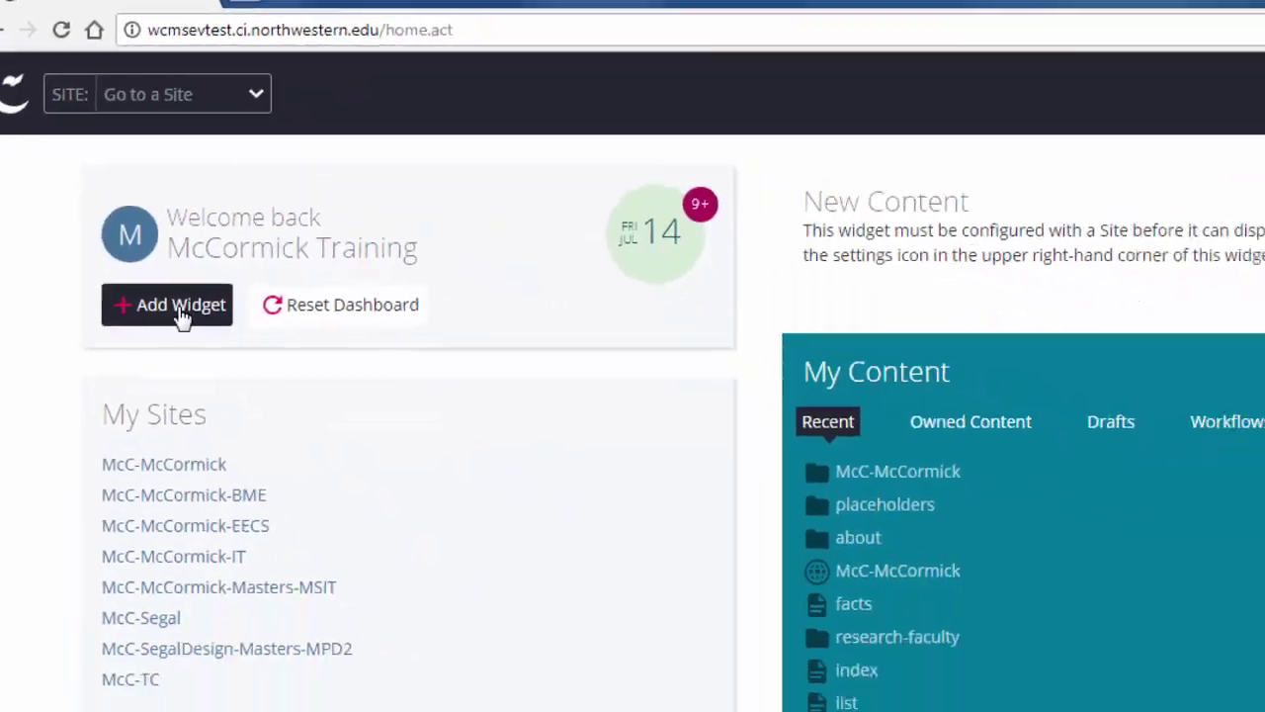
# Review the dashboard widgets available to add, close that list, and show the drafts in the My Content widget.
pyautogui.click(242, 427)
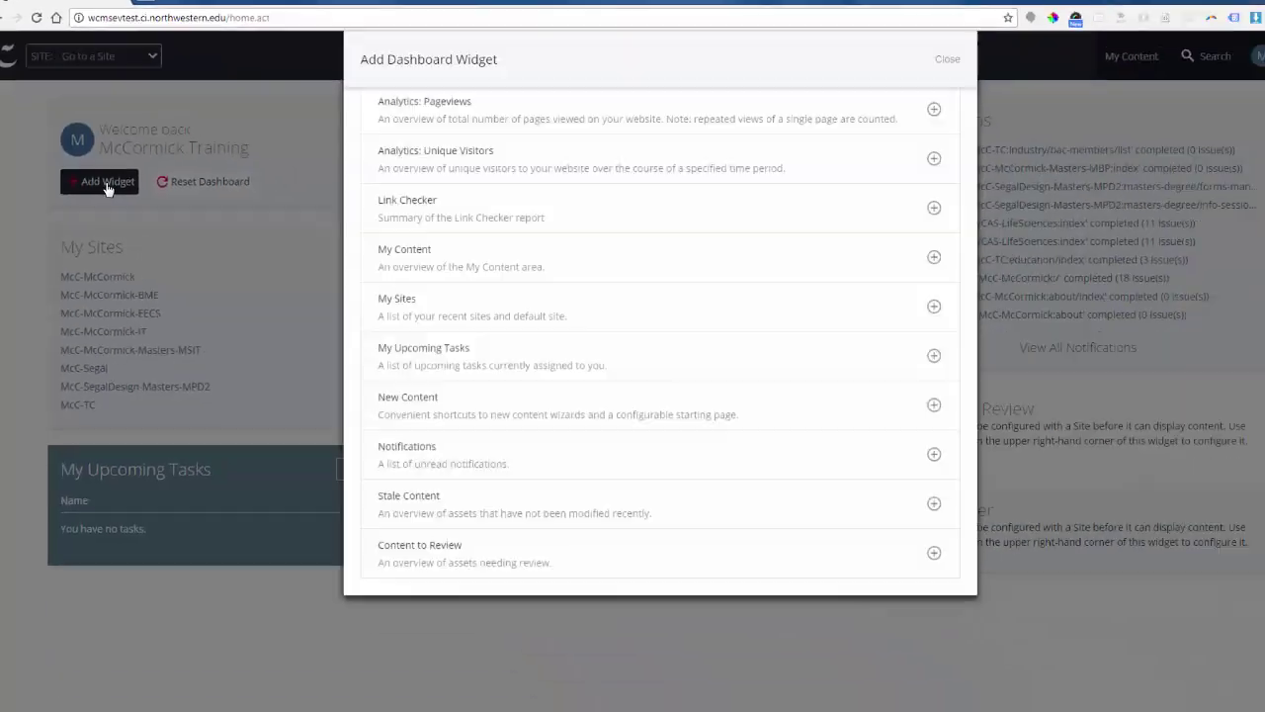
pyautogui.click(947, 58)
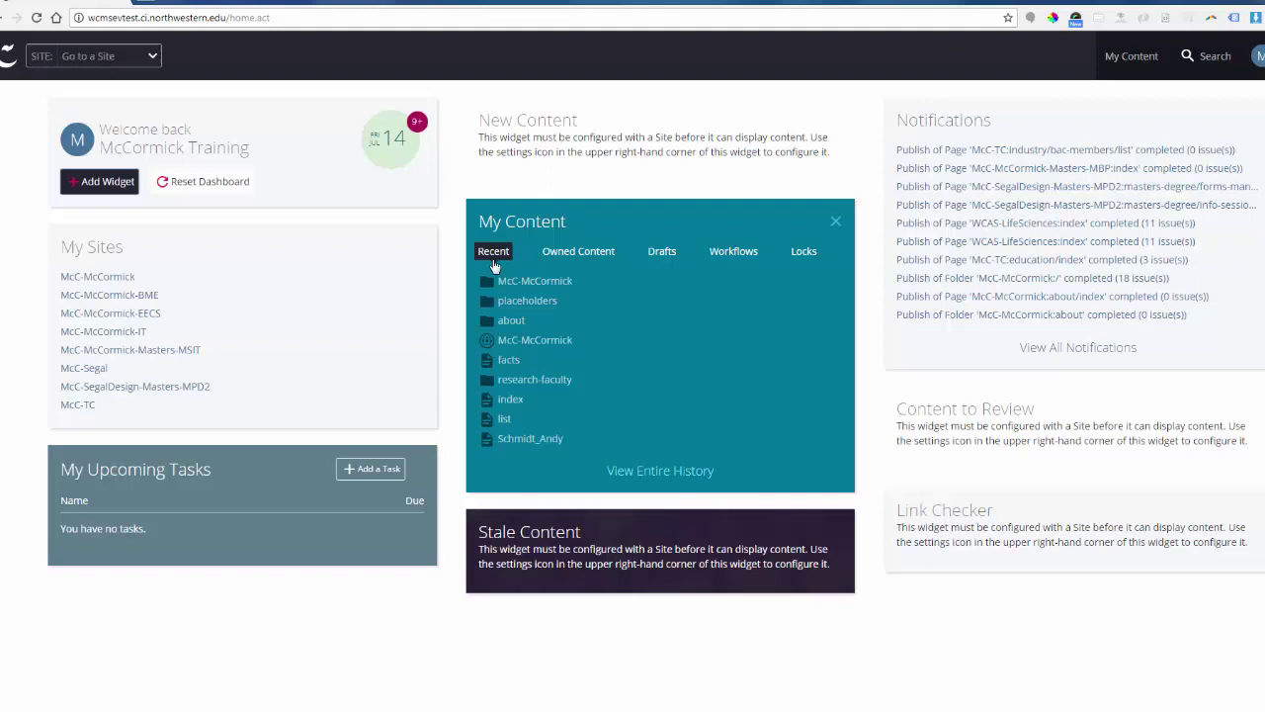
pyautogui.click(660, 253)
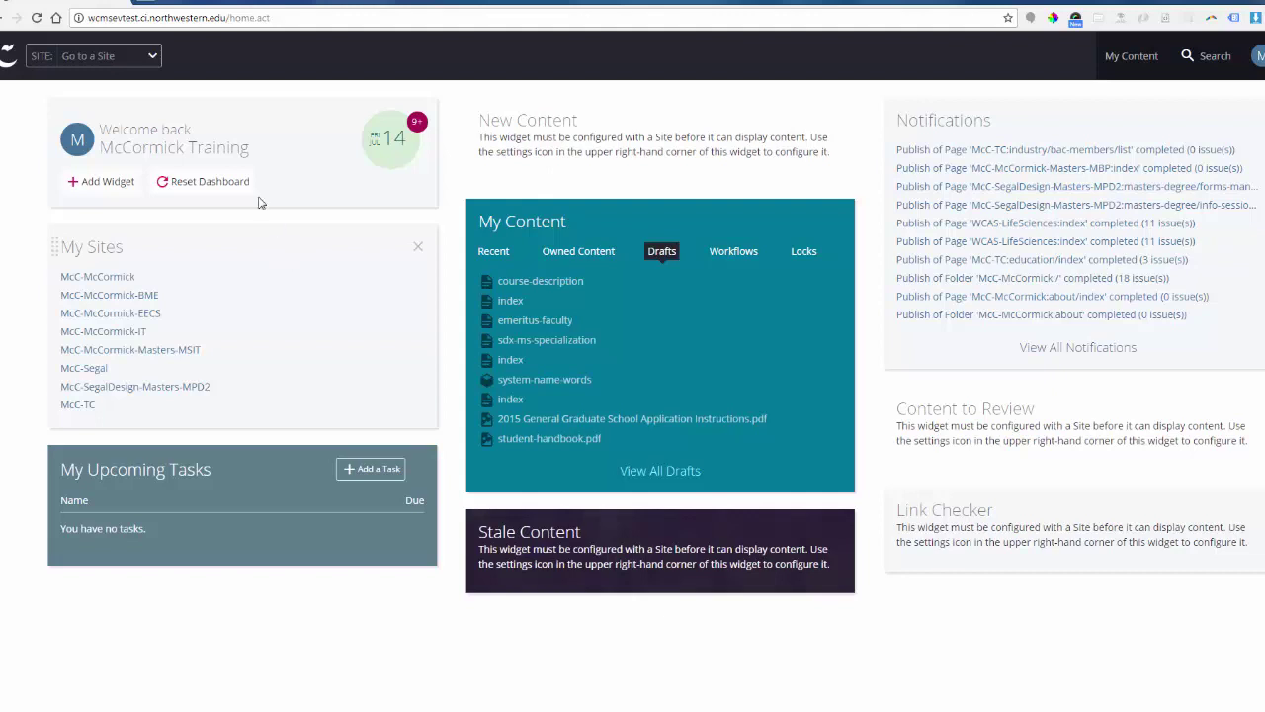
# Filter the sites list by McC-McCormick and open the McC-McCormick site.
pyautogui.click(152, 61)
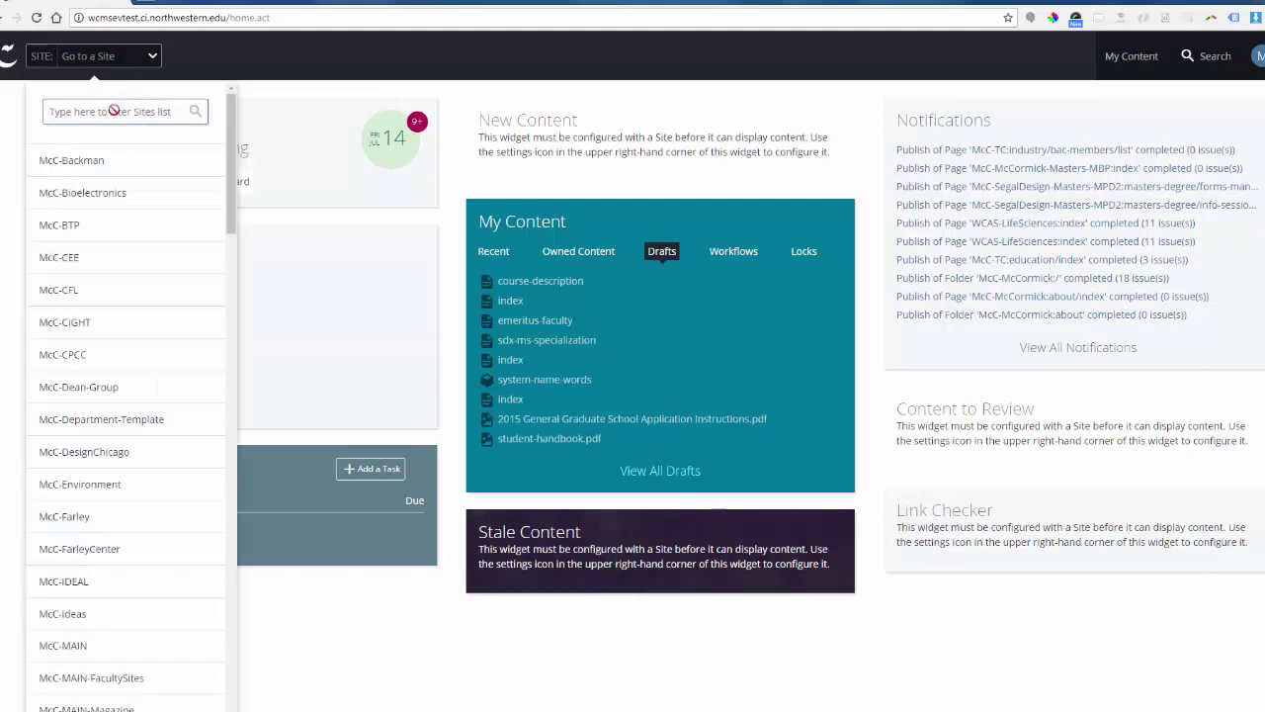
pyautogui.write('McC')
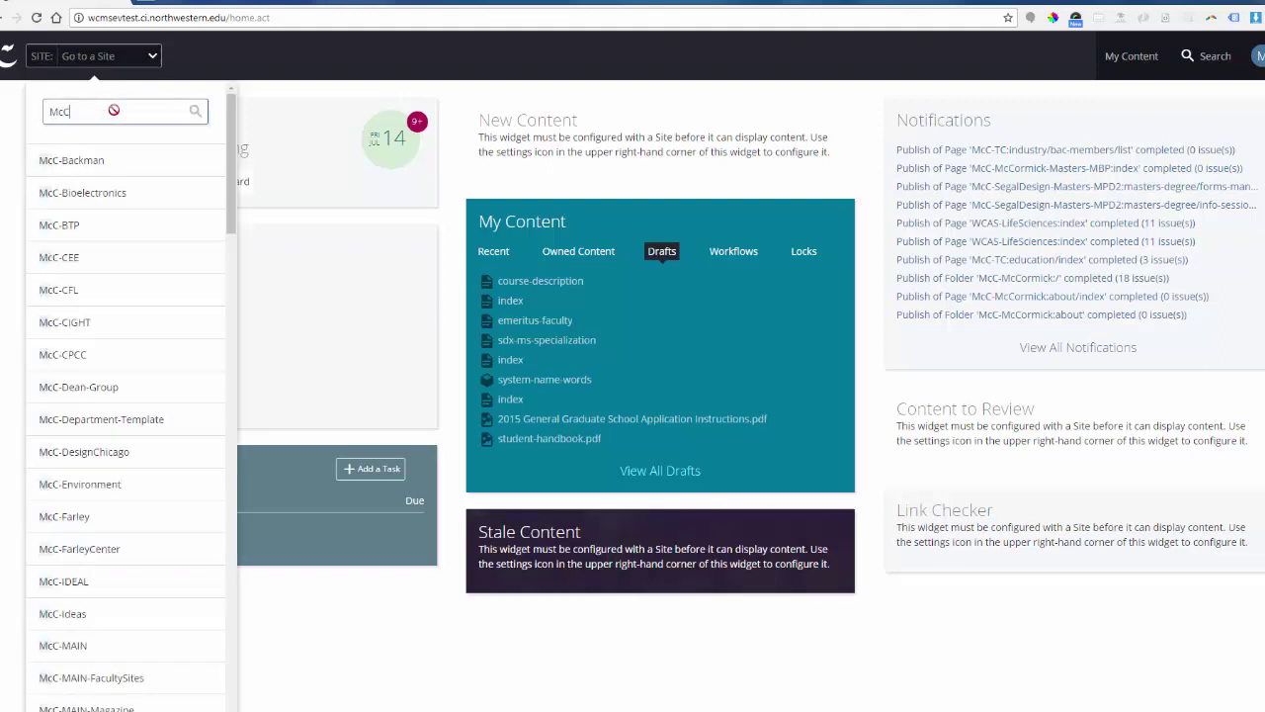
pyautogui.write('-Mc')
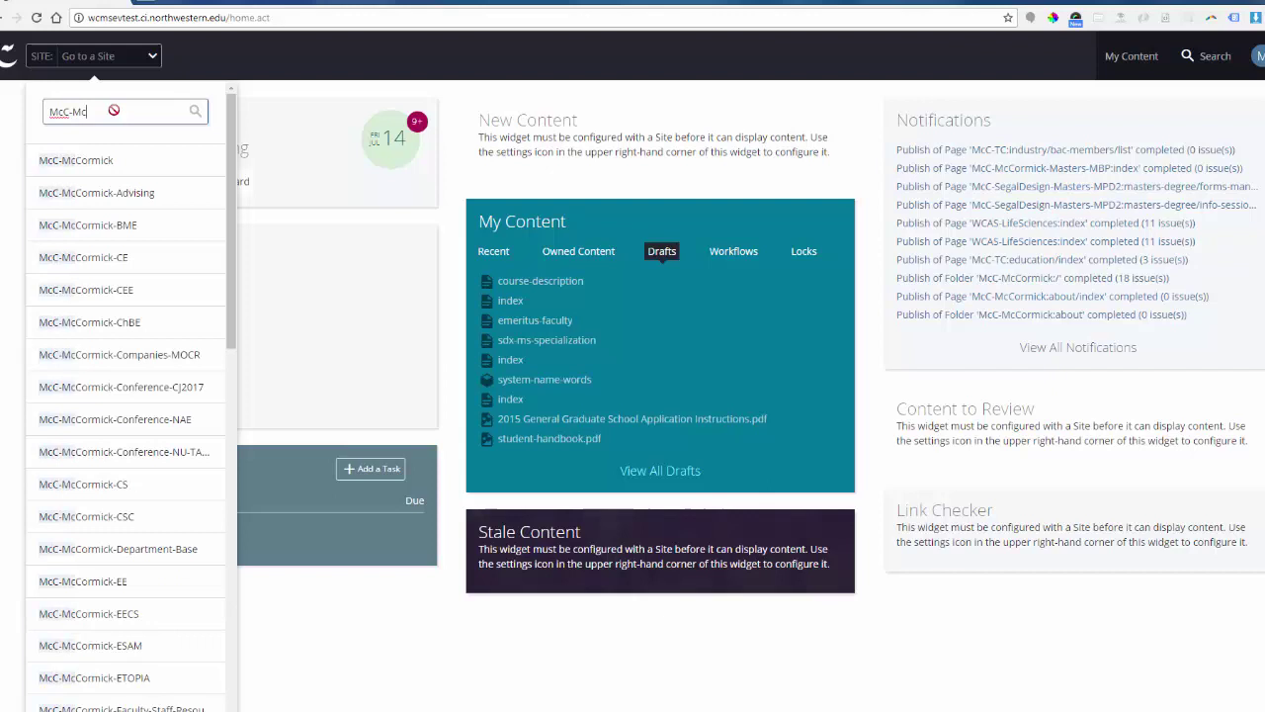
pyautogui.write('Cormick')
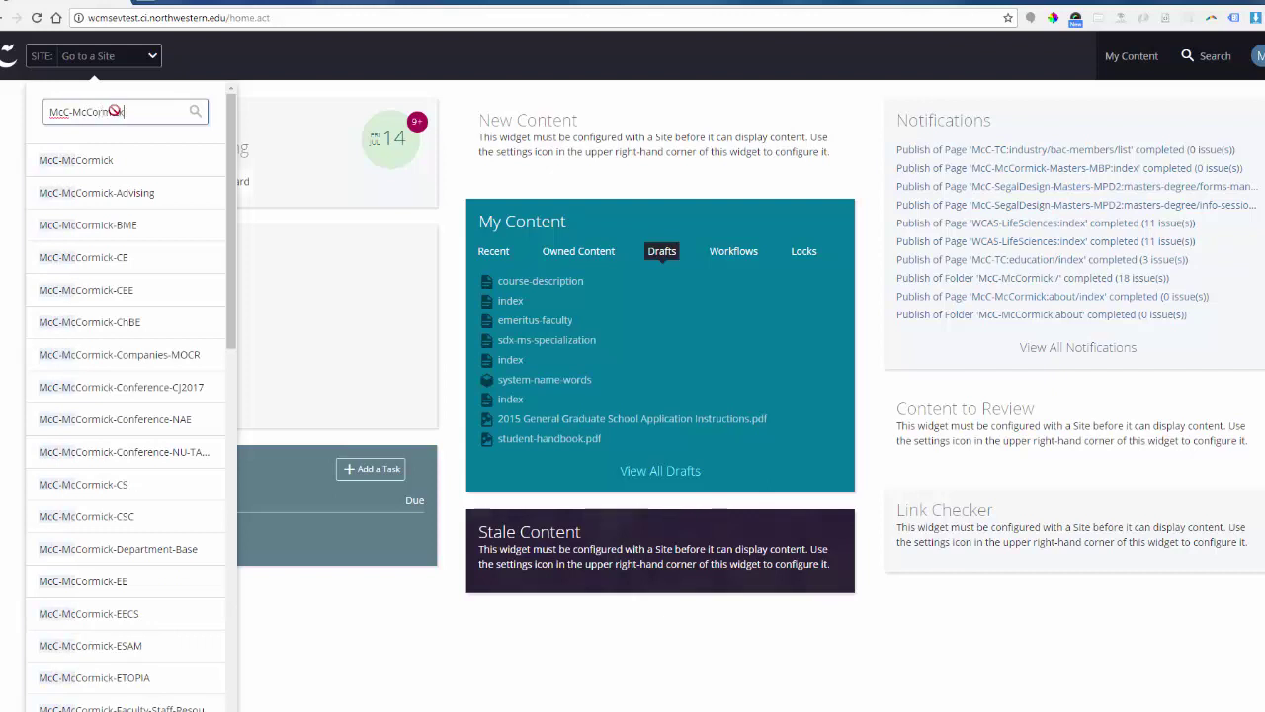
pyautogui.click(102, 162)
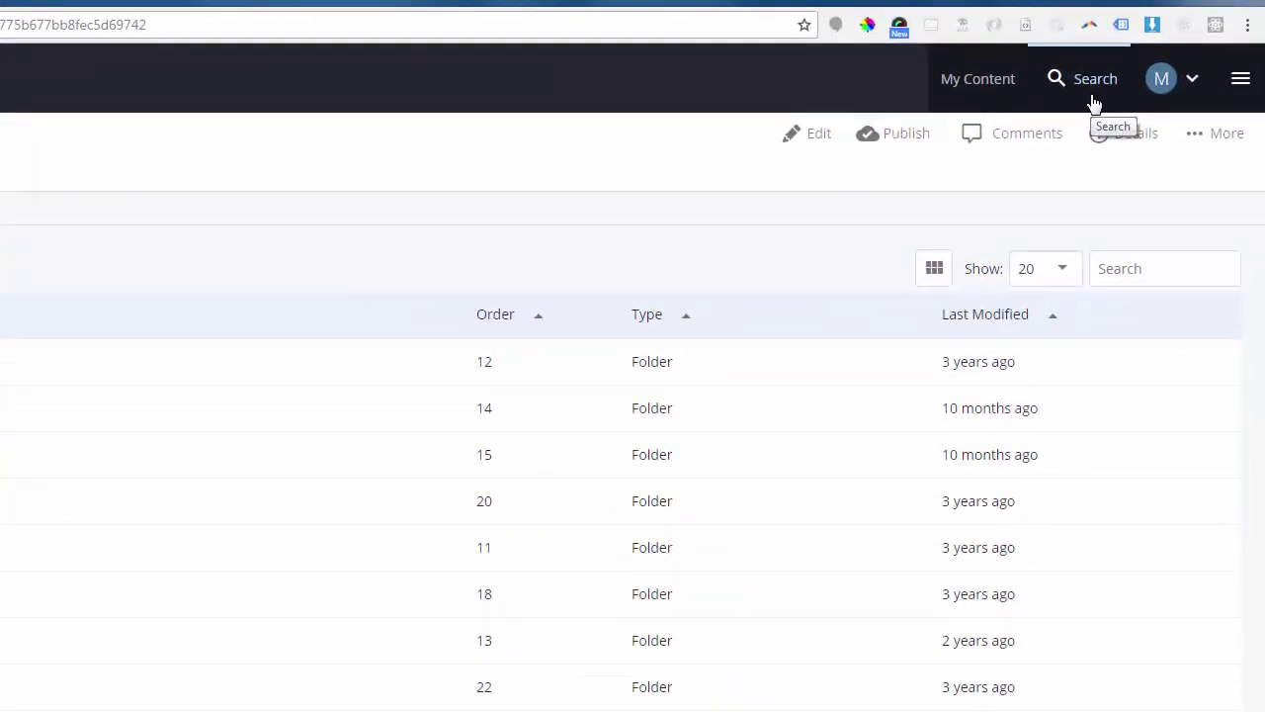
# View the recently visited assets offered by the global search, and the options in the user account menu.
pyautogui.click(1142, 87)
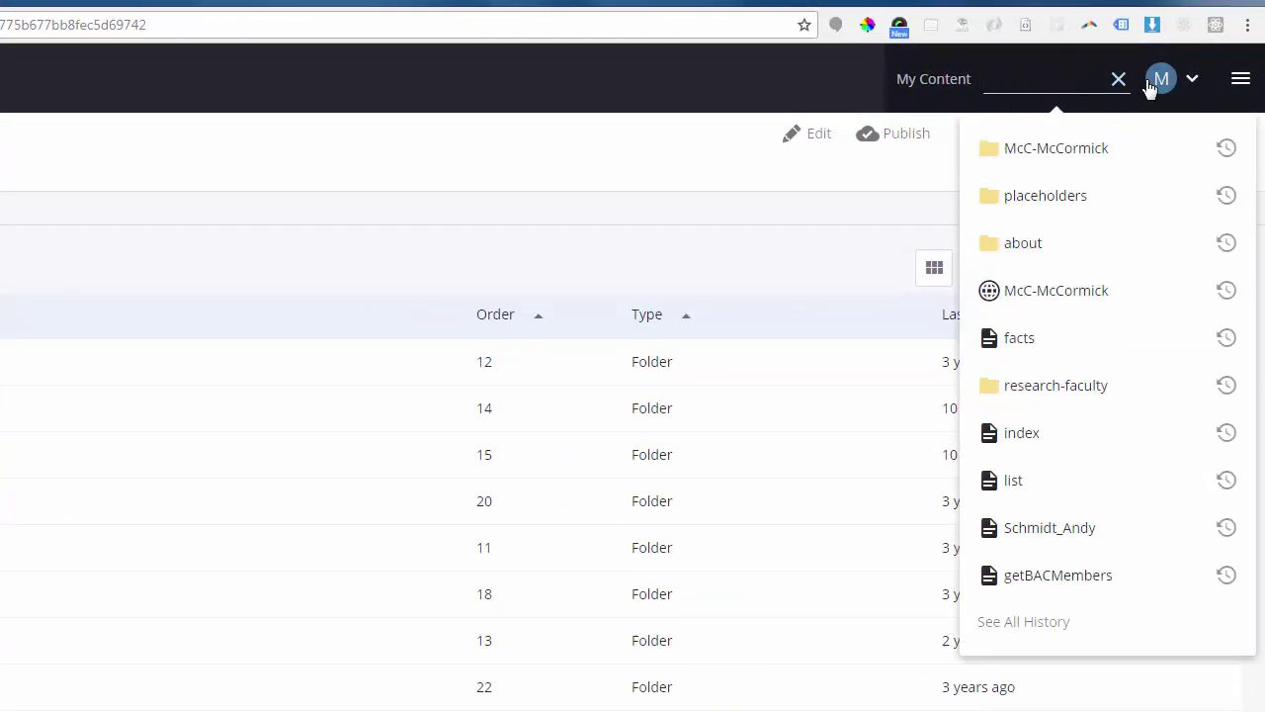
pyautogui.click(1191, 85)
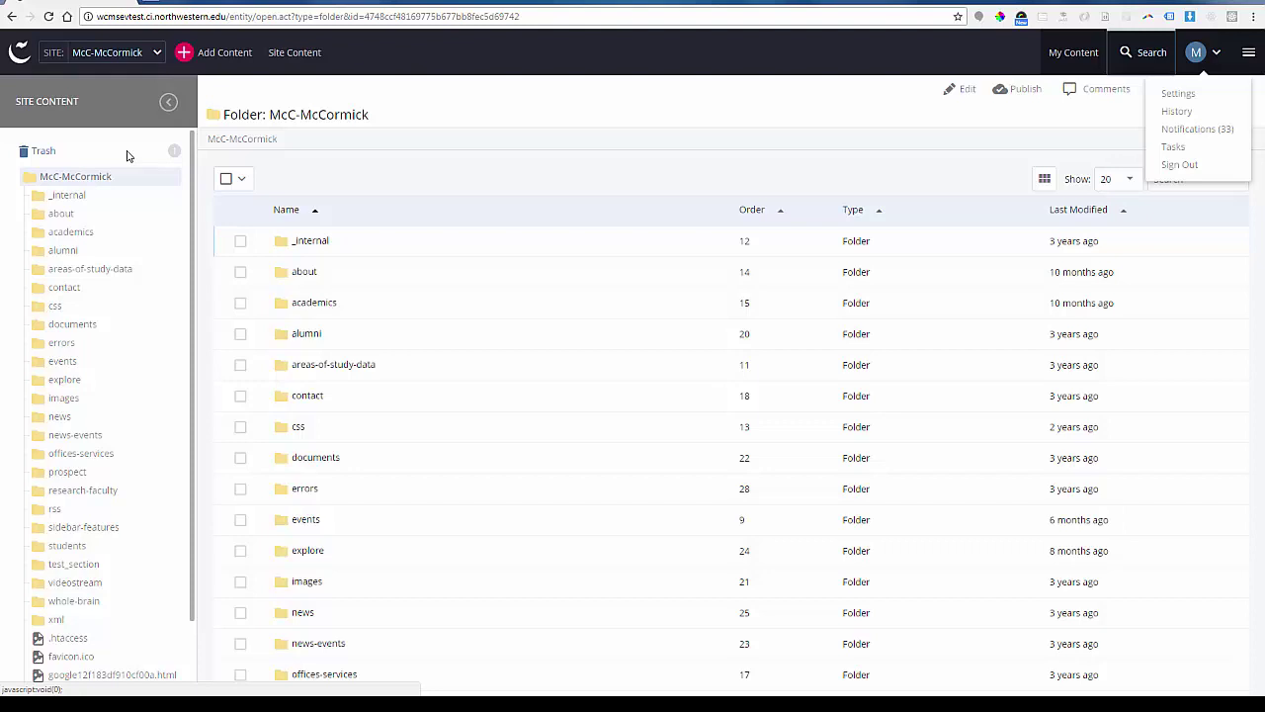
# Restore the deleted file 130x77.gif from the site's Trash.
pyautogui.click(44, 151)
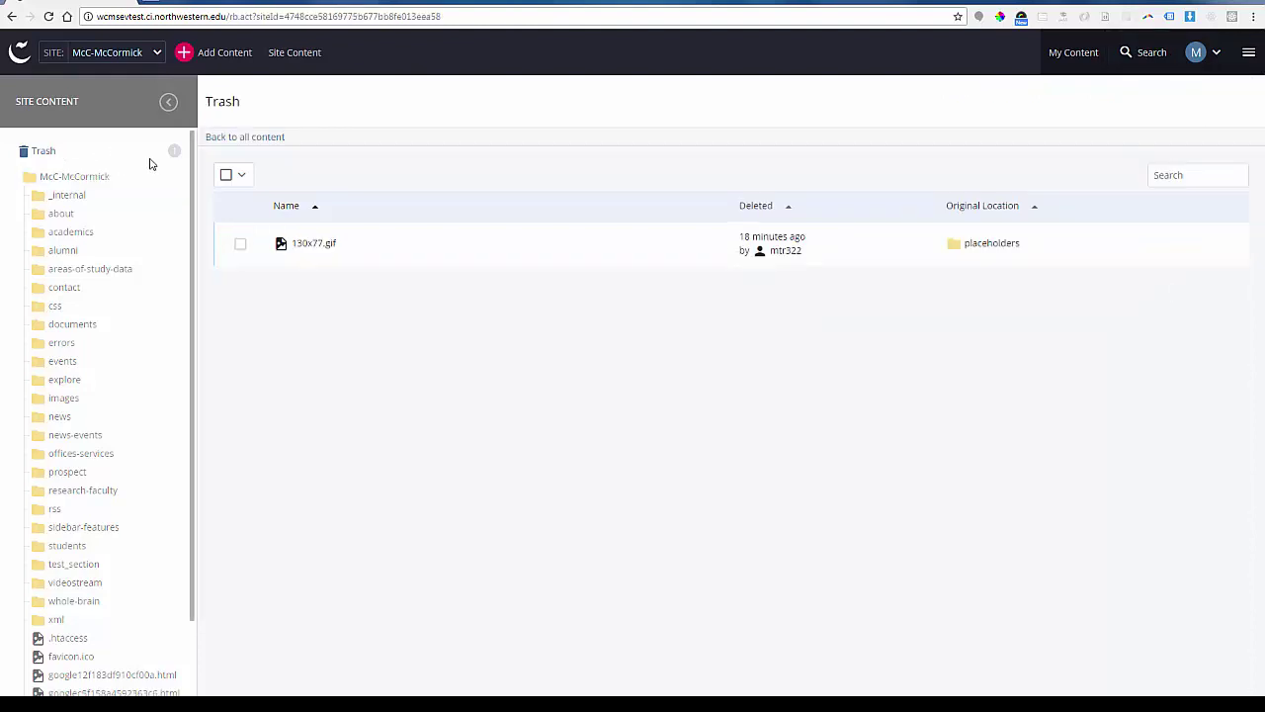
pyautogui.click(240, 243)
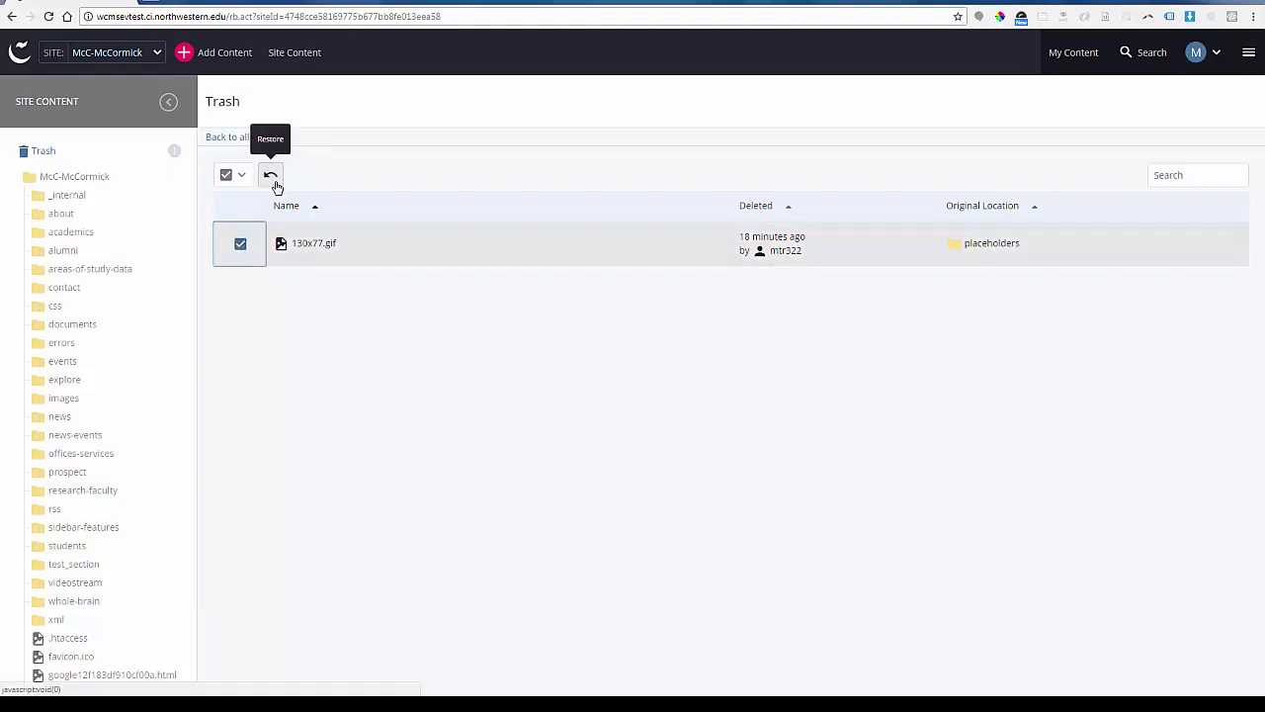
pyautogui.click(272, 177)
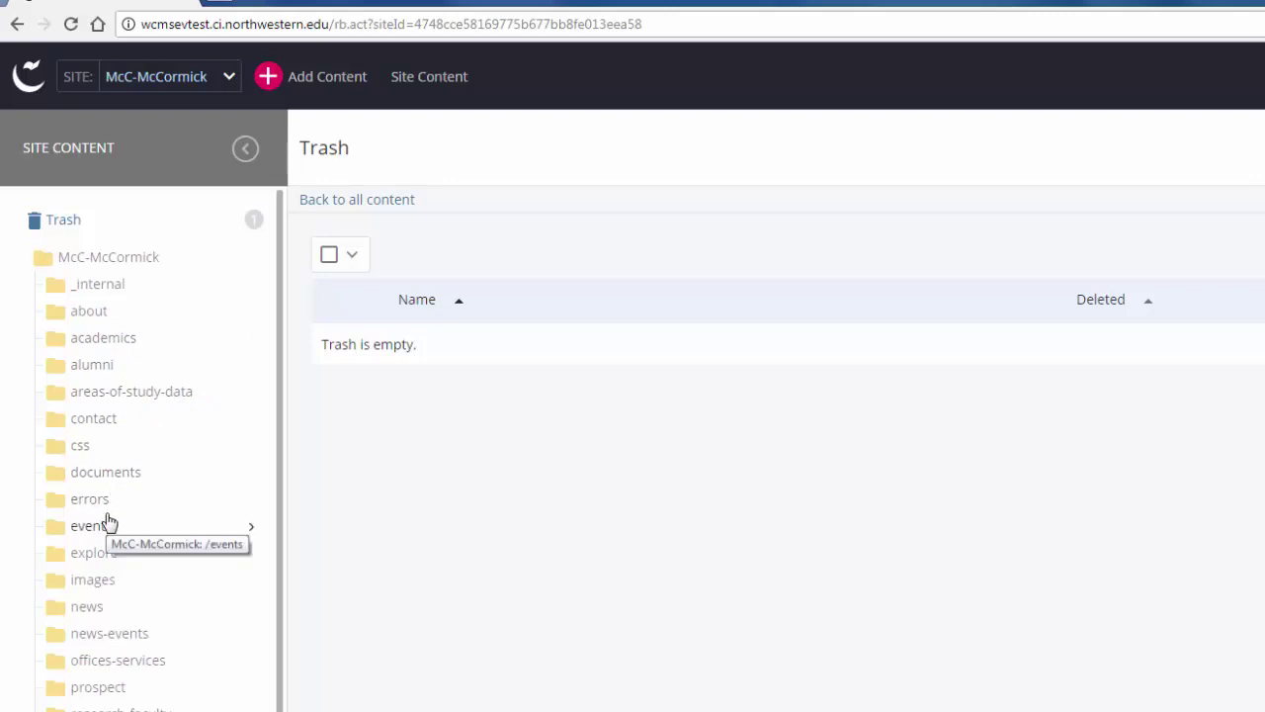
# Expand the about folder, look inside its leadership subfolder, and open the a-different-way-of-thinking page.
pyautogui.click(52, 319)
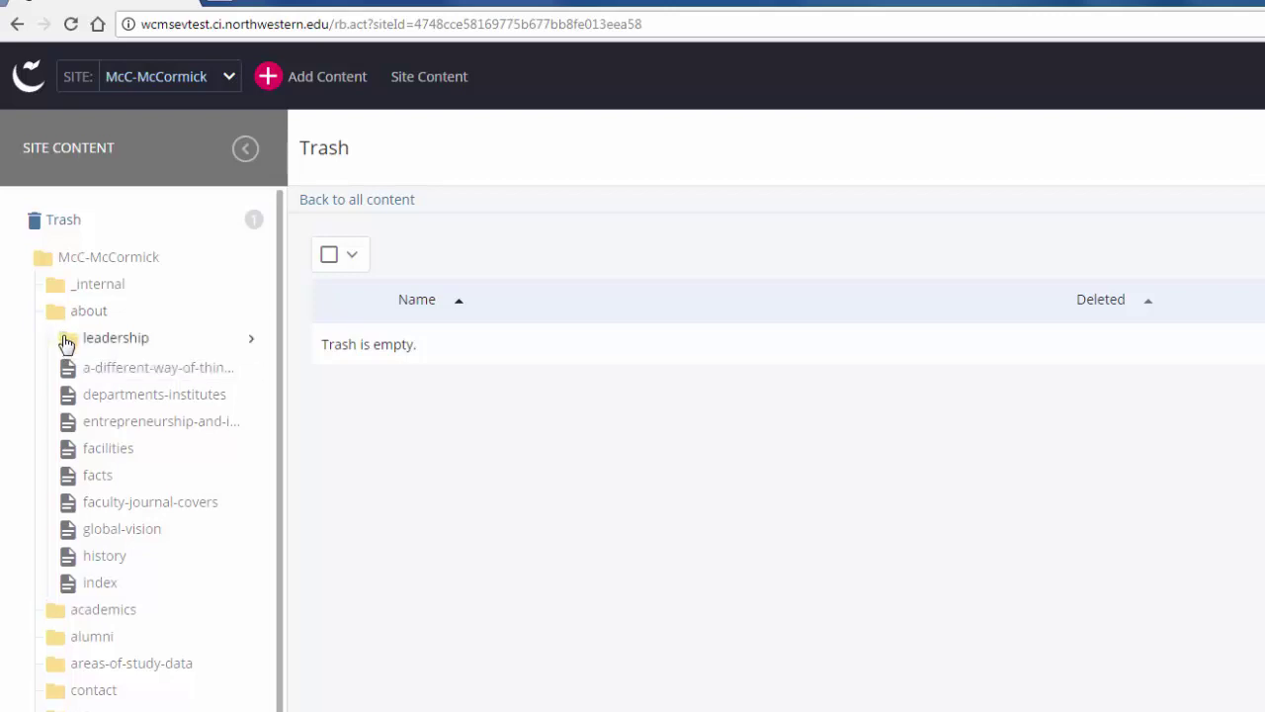
pyautogui.click(66, 342)
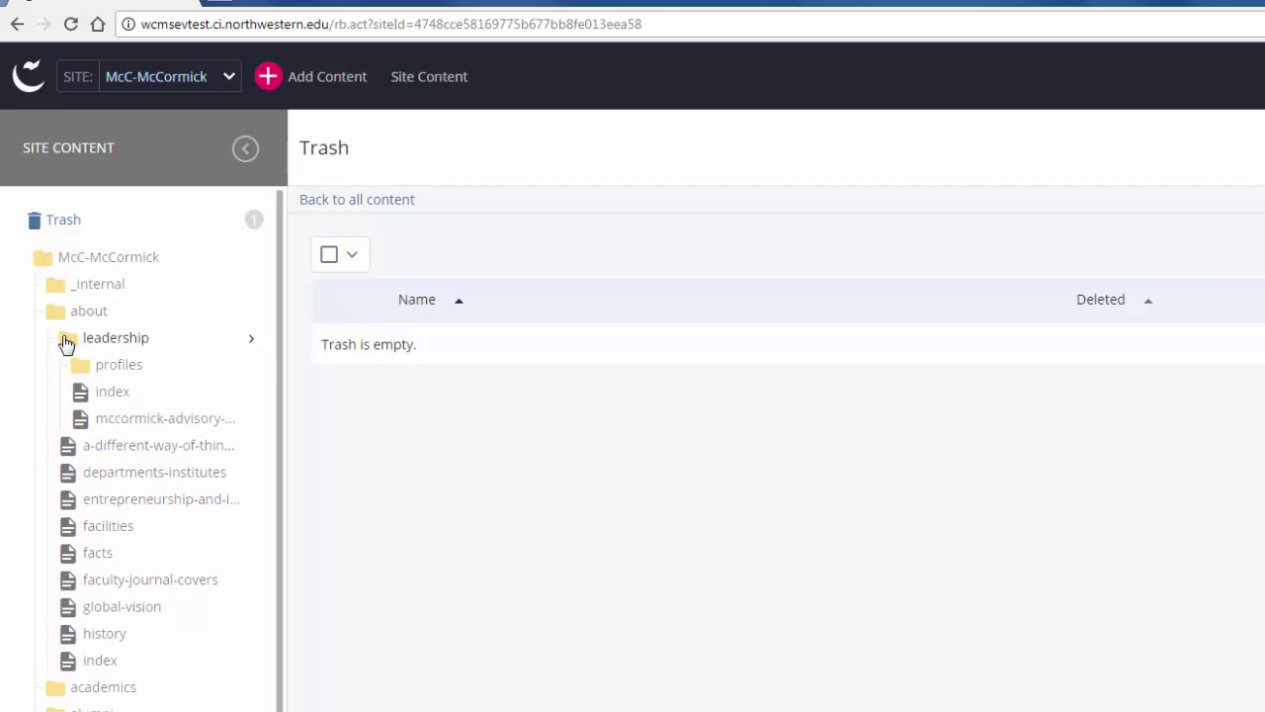
pyautogui.click(66, 342)
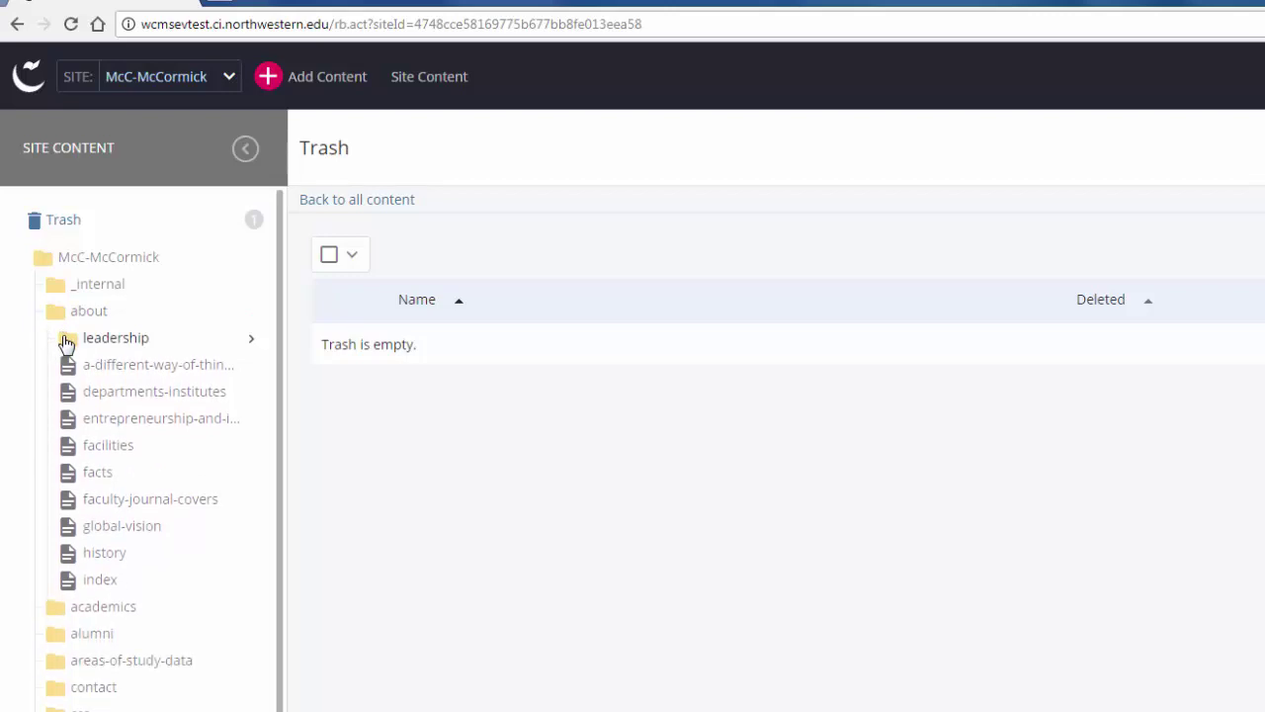
pyautogui.rightClick(113, 373)
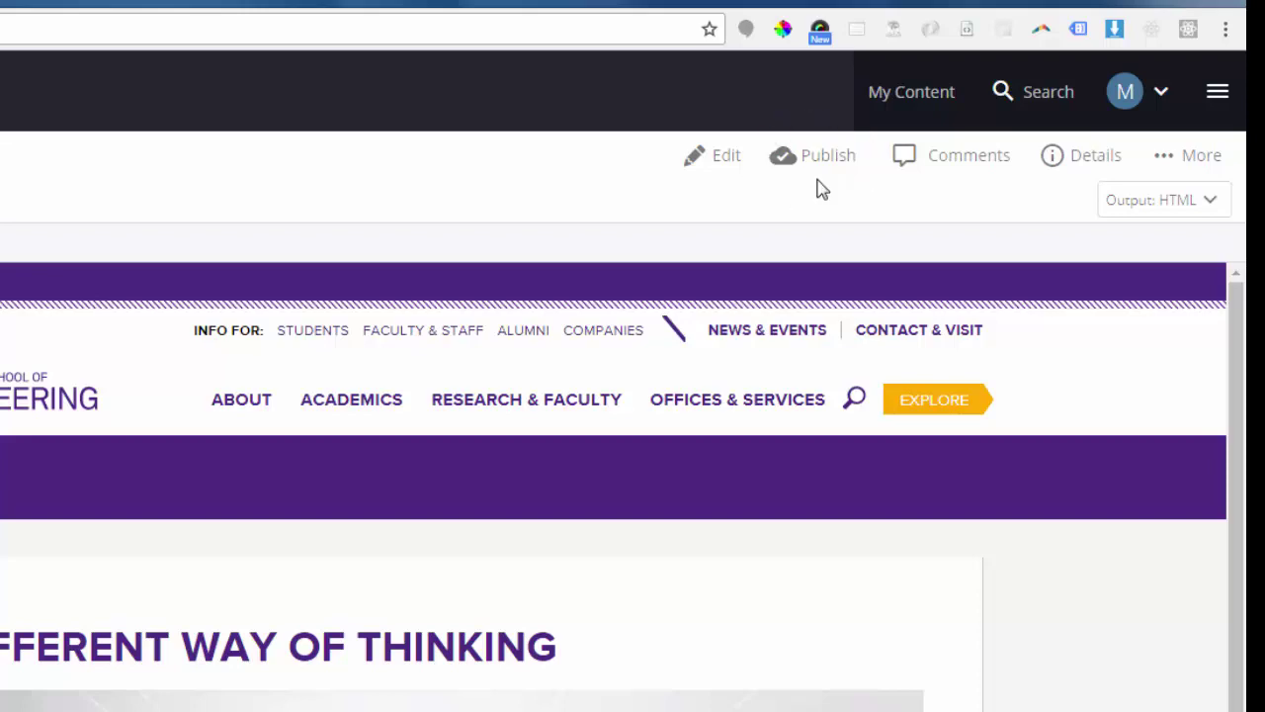
# Review the additional actions available for the A Different Way of Thinking page, then close the list.
pyautogui.click(1194, 170)
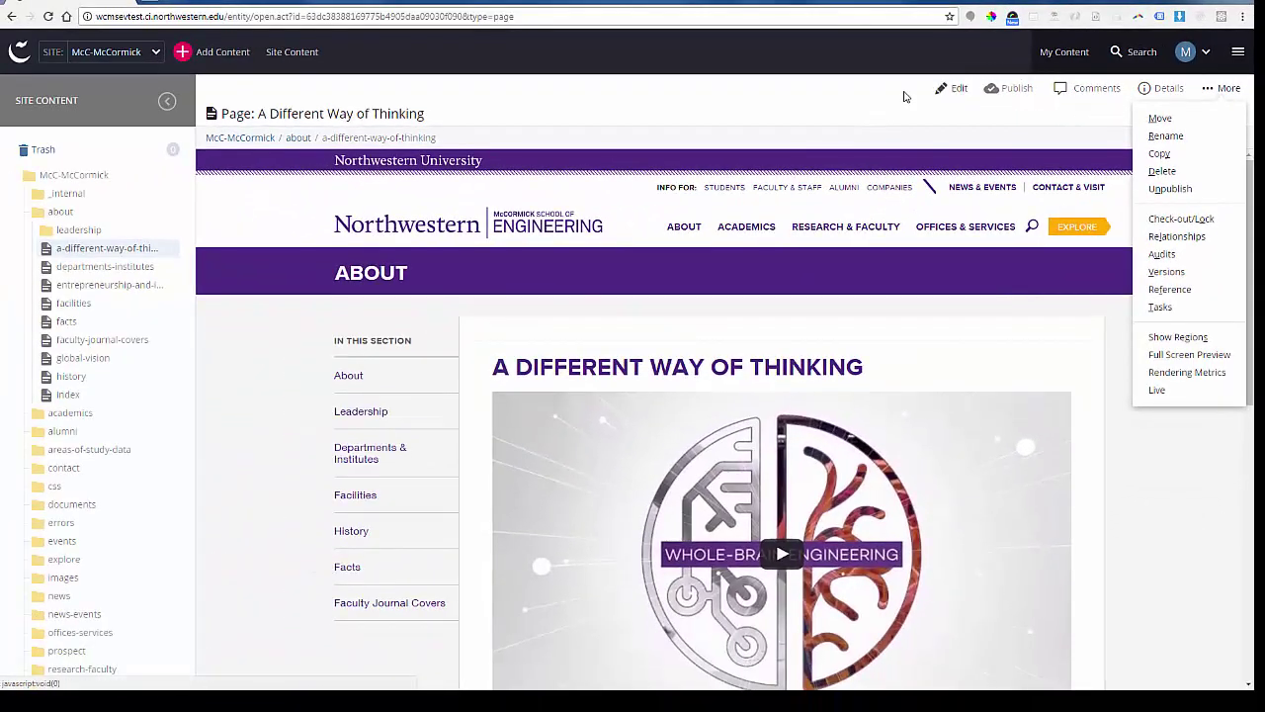
pyautogui.click(881, 102)
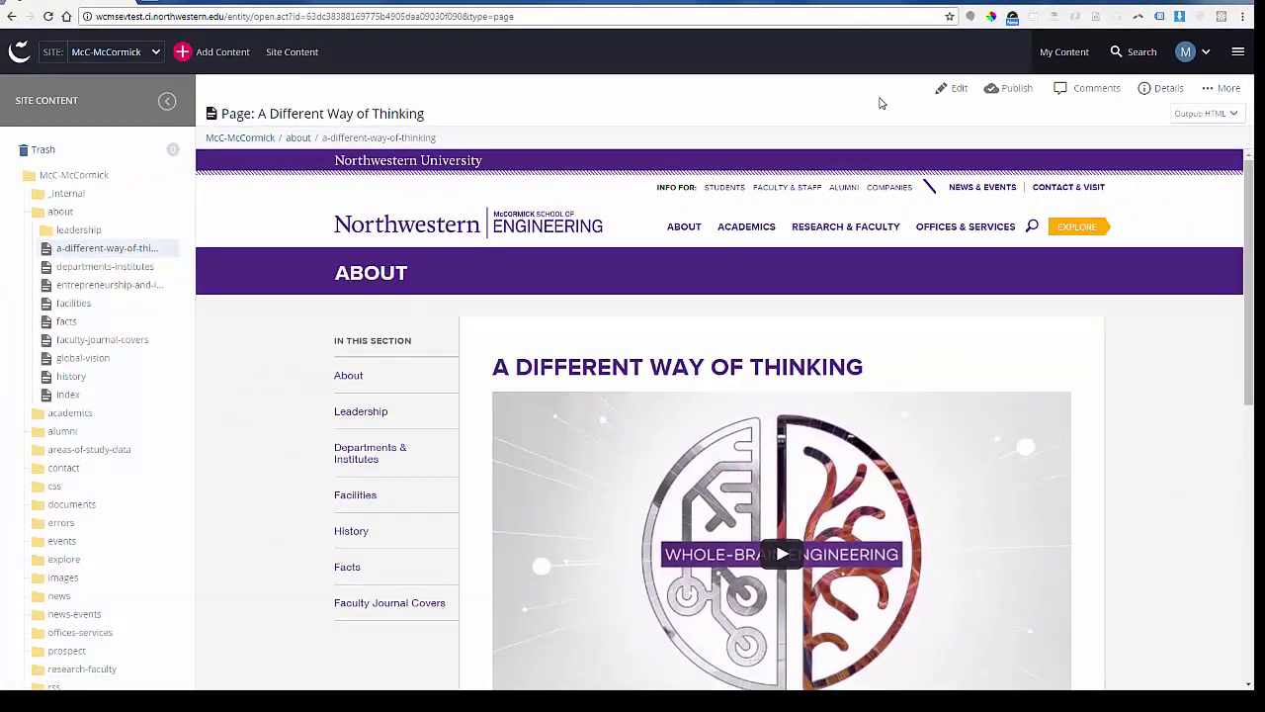